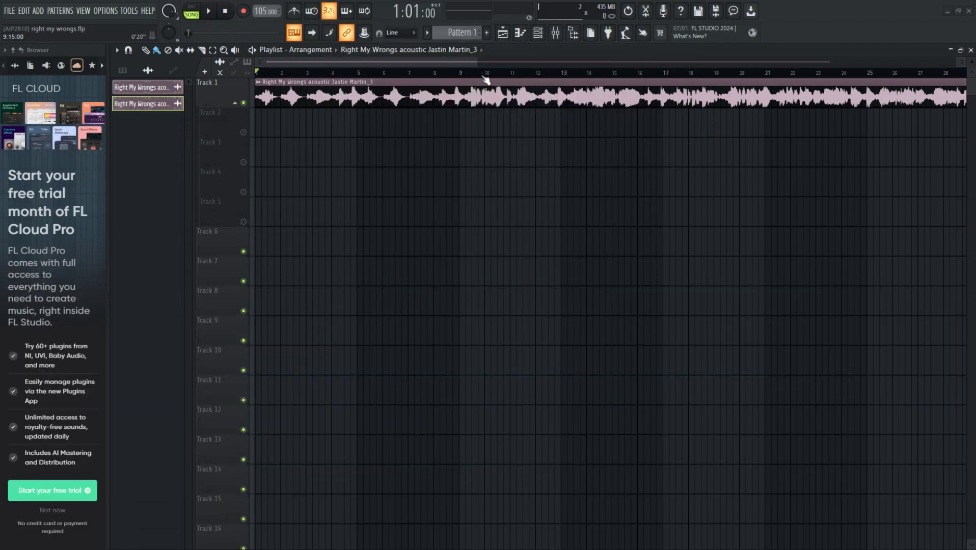
Listen through the acoustic song from bar 9, skipping ahead to bars 21, 37 and 43
{"action": "left_click", "coordinate": [483, 74]}
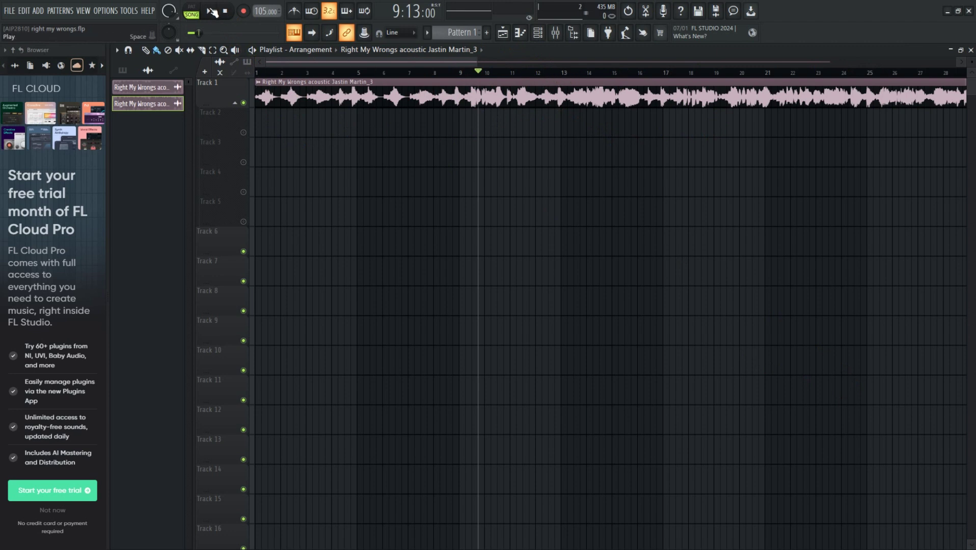
{"action": "key", "text": "space"}
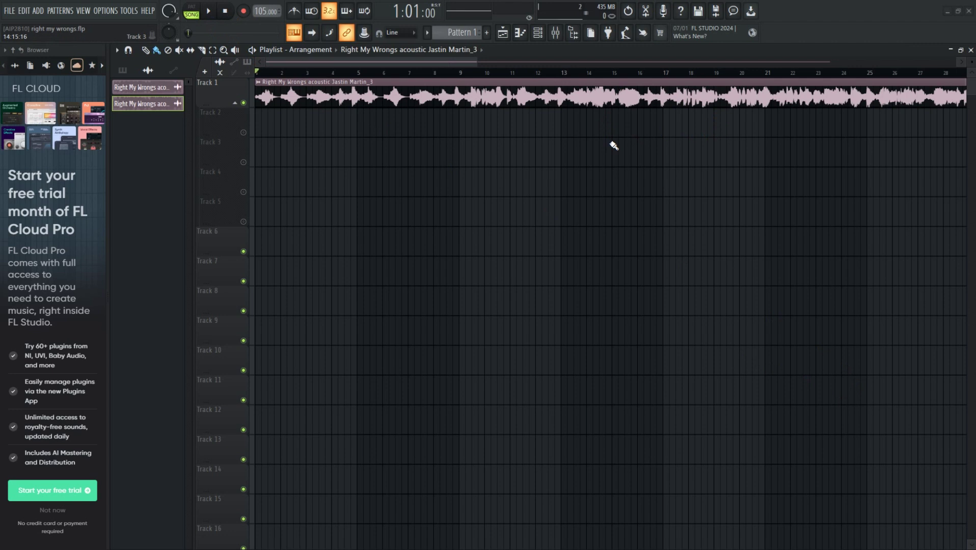
{"action": "left_click", "coordinate": [478, 73]}
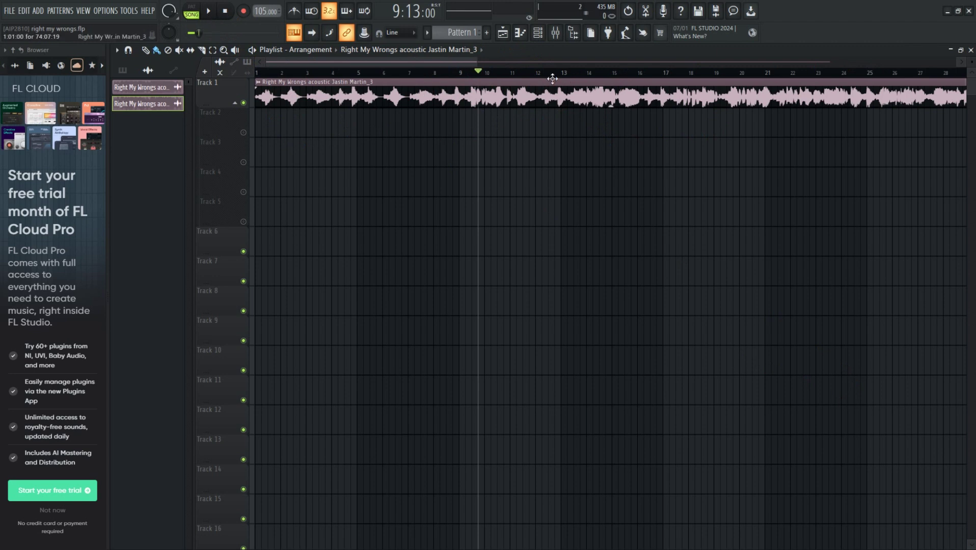
{"action": "left_click", "coordinate": [212, 11]}
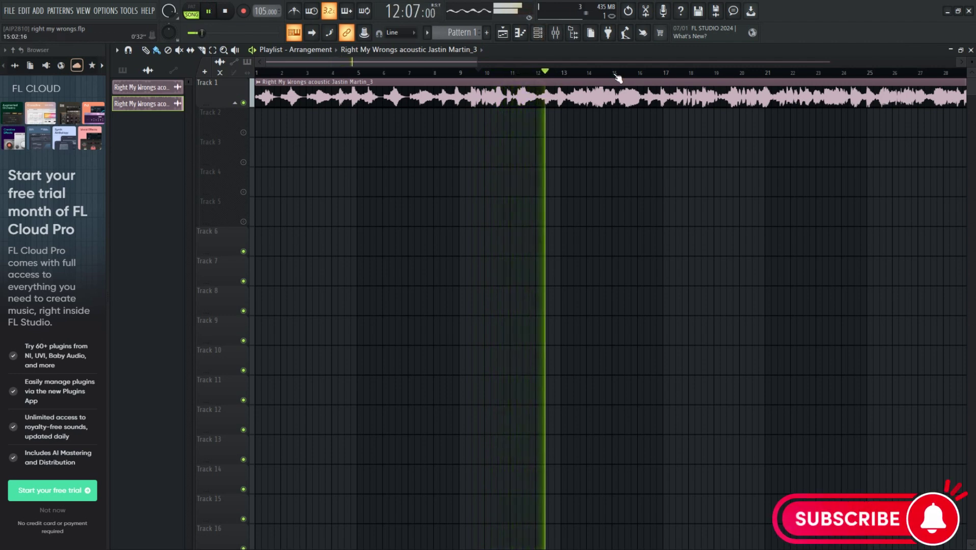
{"action": "left_click", "coordinate": [754, 74]}
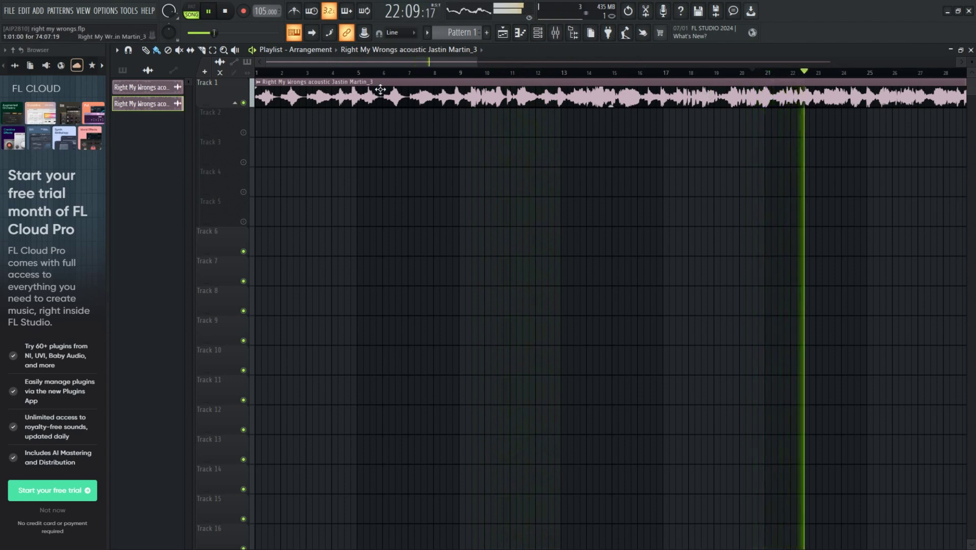
{"action": "left_click_drag", "start_coordinate": [385, 61], "coordinate": [463, 59]}
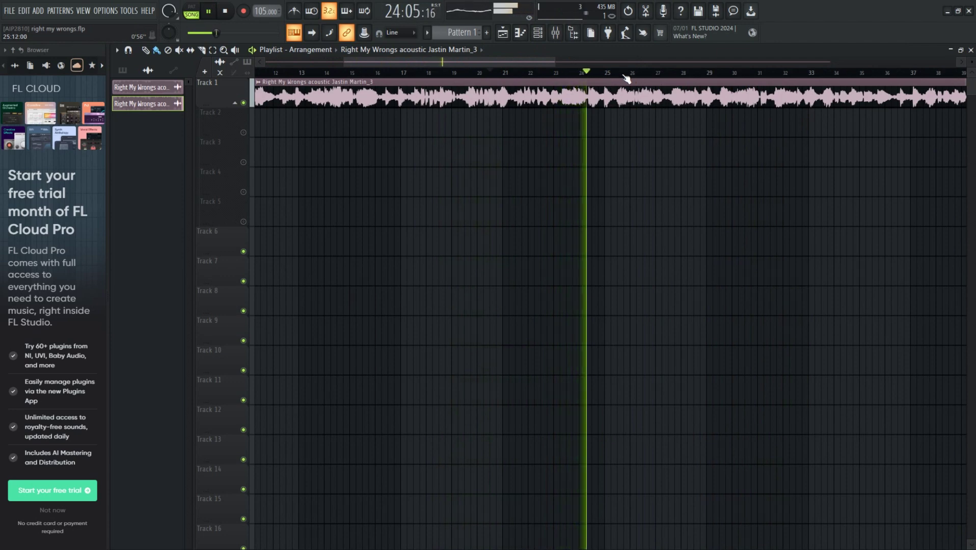
{"action": "left_click", "coordinate": [909, 74]}
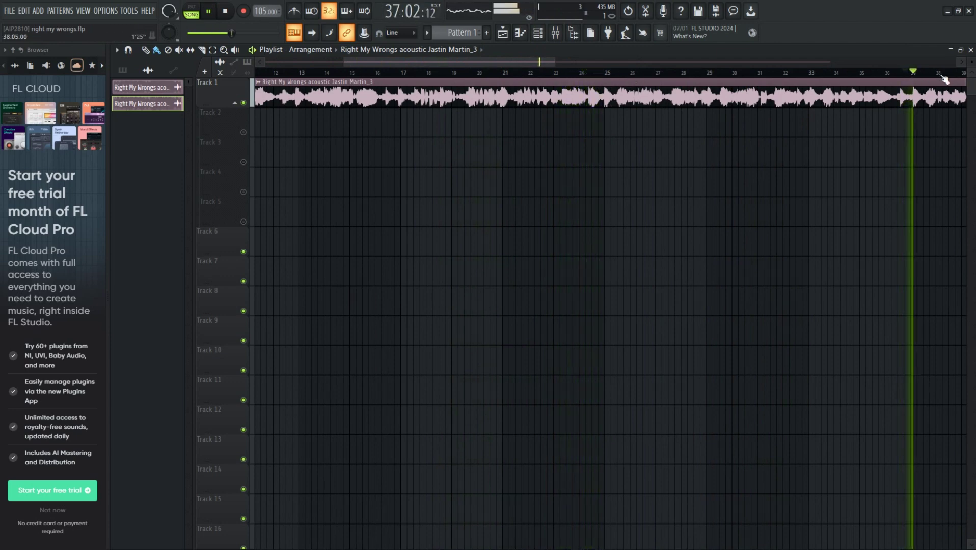
{"action": "left_click_drag", "start_coordinate": [541, 61], "coordinate": [633, 62]}
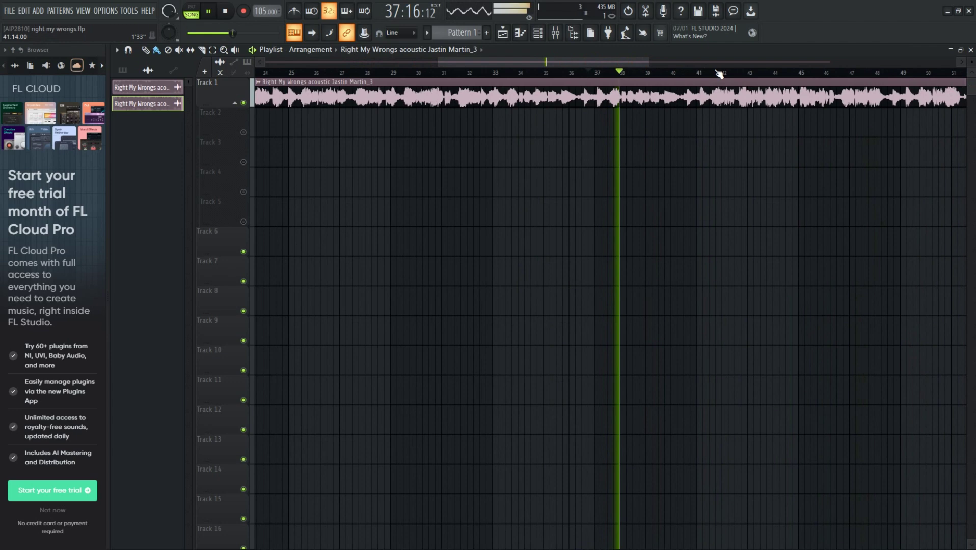
{"action": "left_click", "coordinate": [748, 72]}
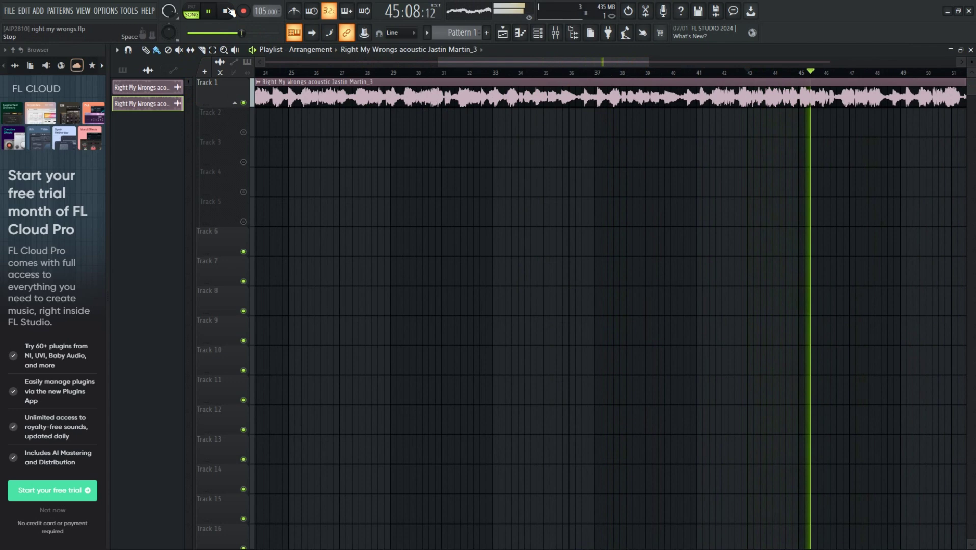
{"action": "left_click", "coordinate": [229, 11]}
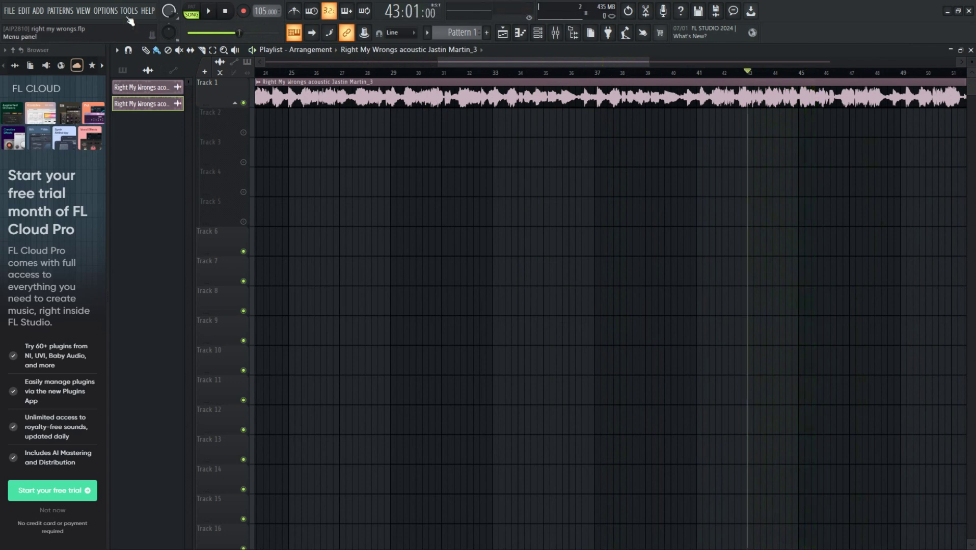
Rewind to the song start and open Extract stems from sample for the acoustic clip
{"action": "left_click", "coordinate": [117, 50]}
{"action": "left_click", "coordinate": [279, 81]}
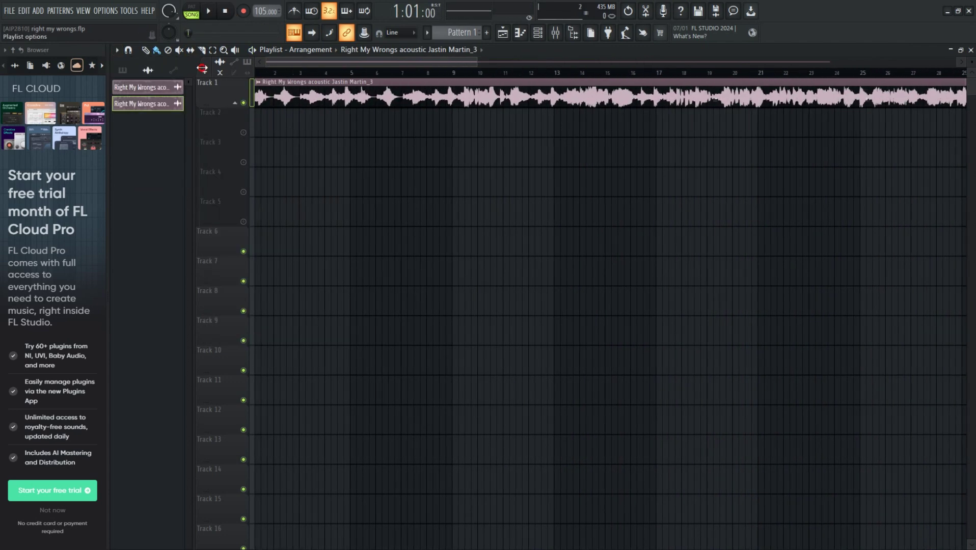
{"action": "right_click", "coordinate": [261, 82]}
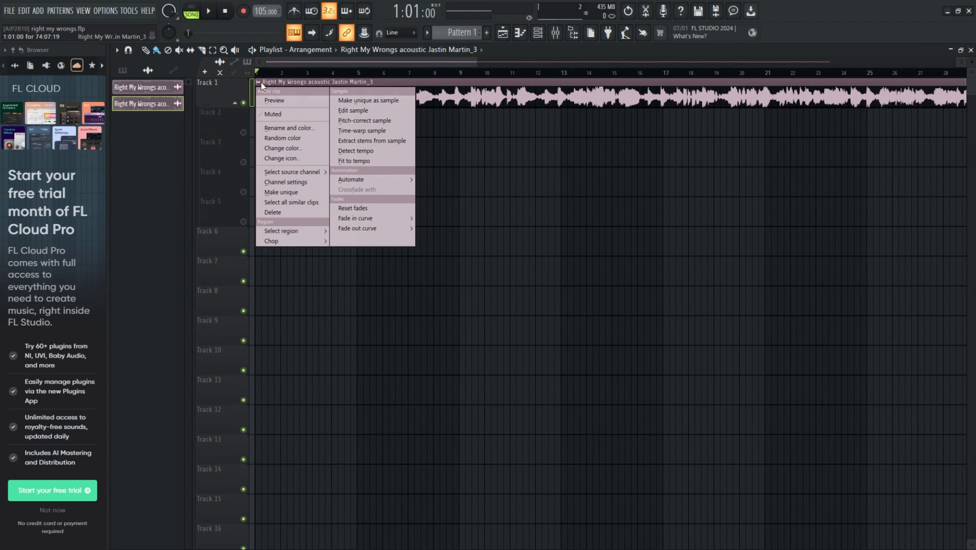
{"action": "left_click", "coordinate": [395, 142]}
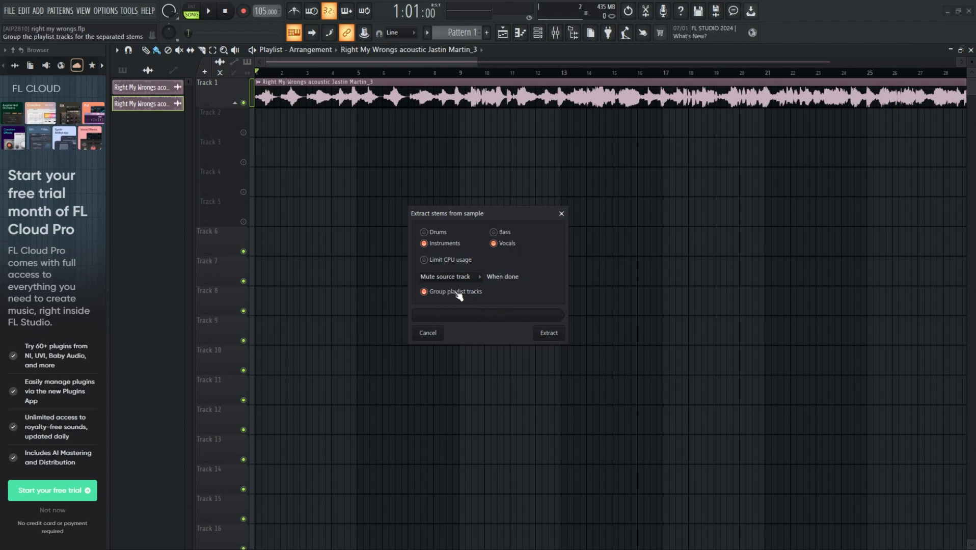
Extract the Instruments and Vocals stems, then play them back from bar 9
{"action": "left_click", "coordinate": [553, 334]}
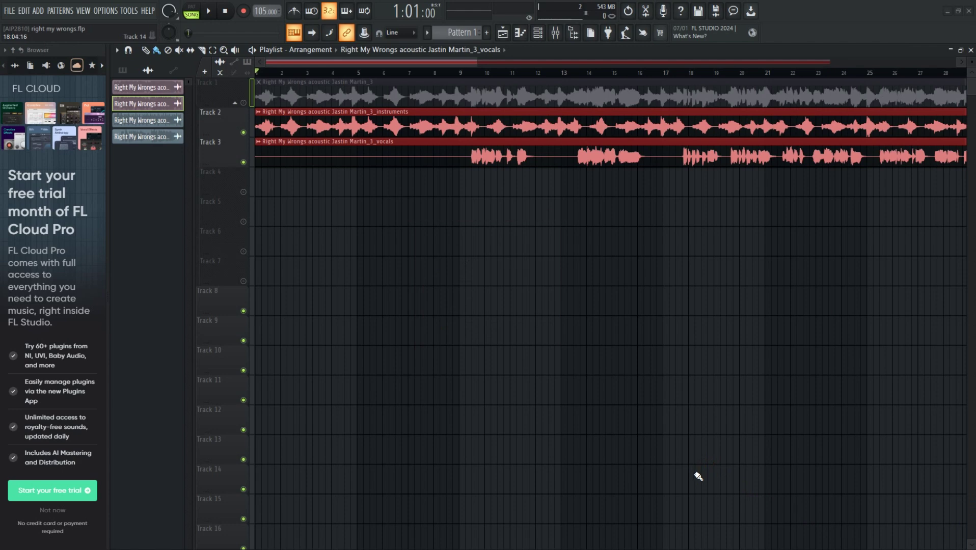
{"action": "left_click", "coordinate": [458, 72]}
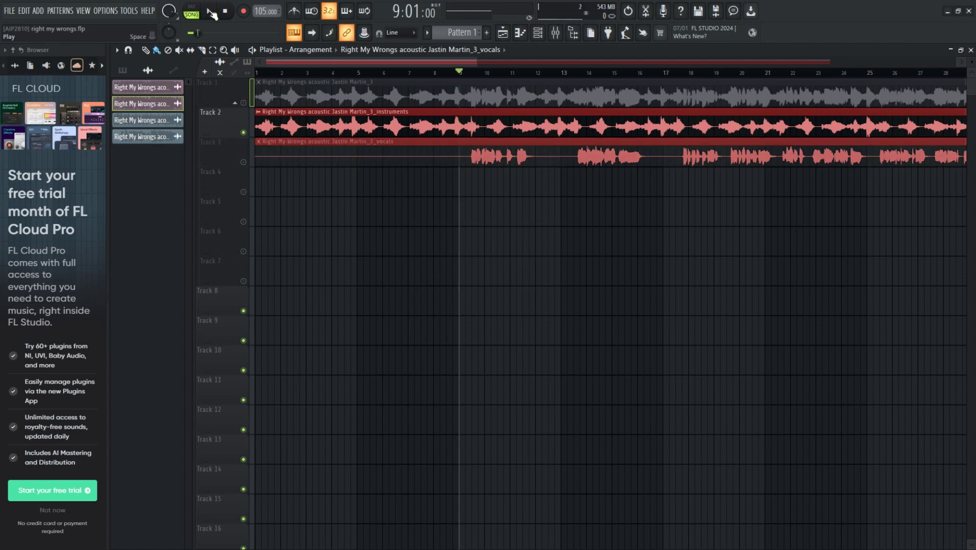
{"action": "left_click", "coordinate": [212, 13]}
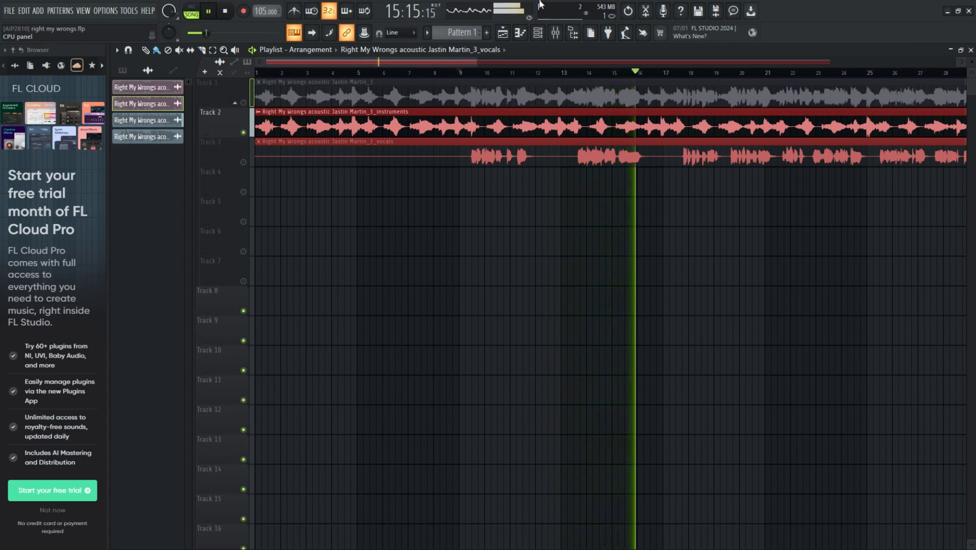
Replay from bar 9 with the instruments track muted to hear the vocals stem alone
{"action": "left_click", "coordinate": [209, 11]}
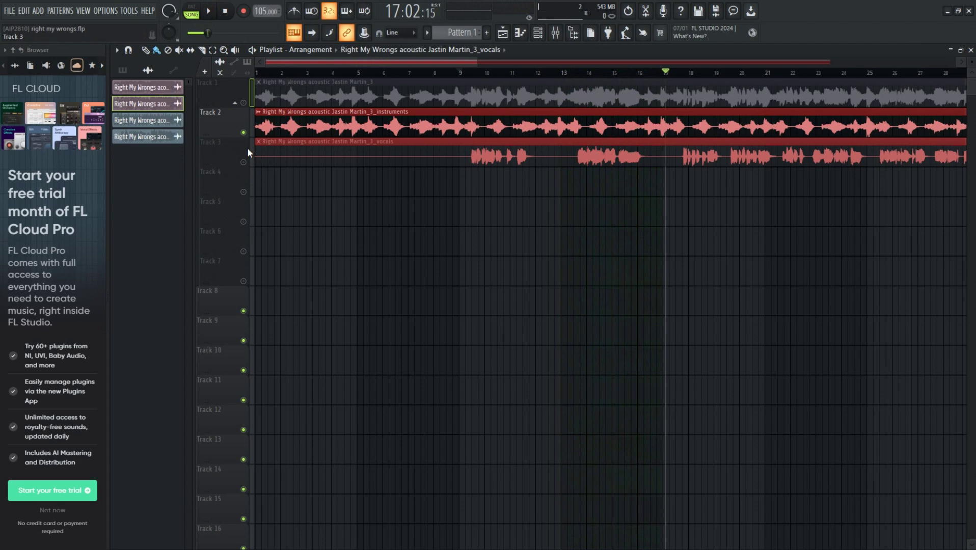
{"action": "left_click", "coordinate": [460, 73]}
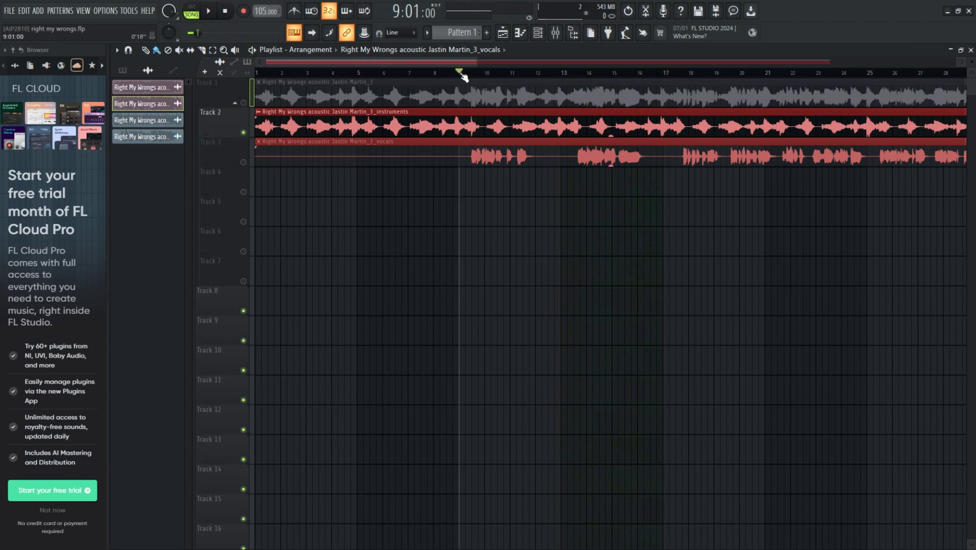
{"action": "left_click", "coordinate": [245, 162]}
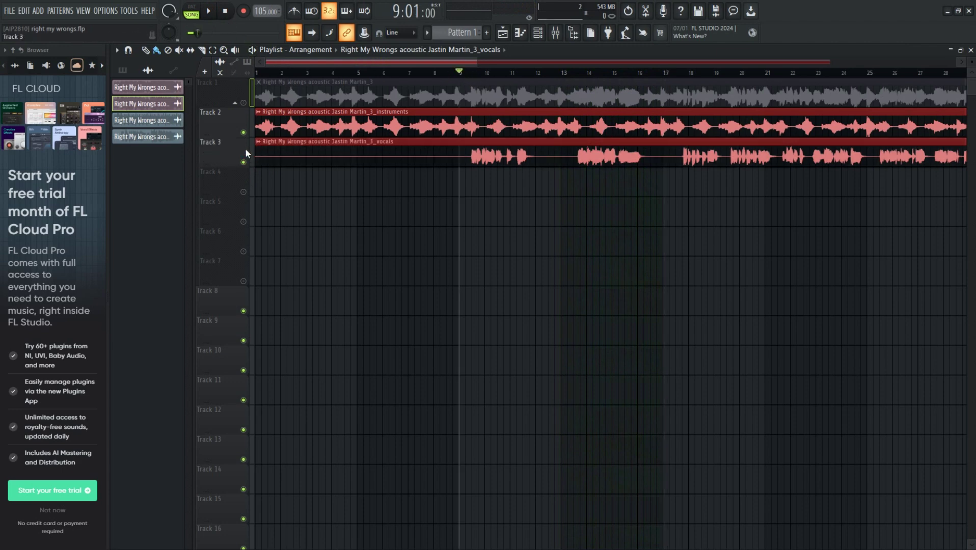
{"action": "left_click", "coordinate": [244, 132]}
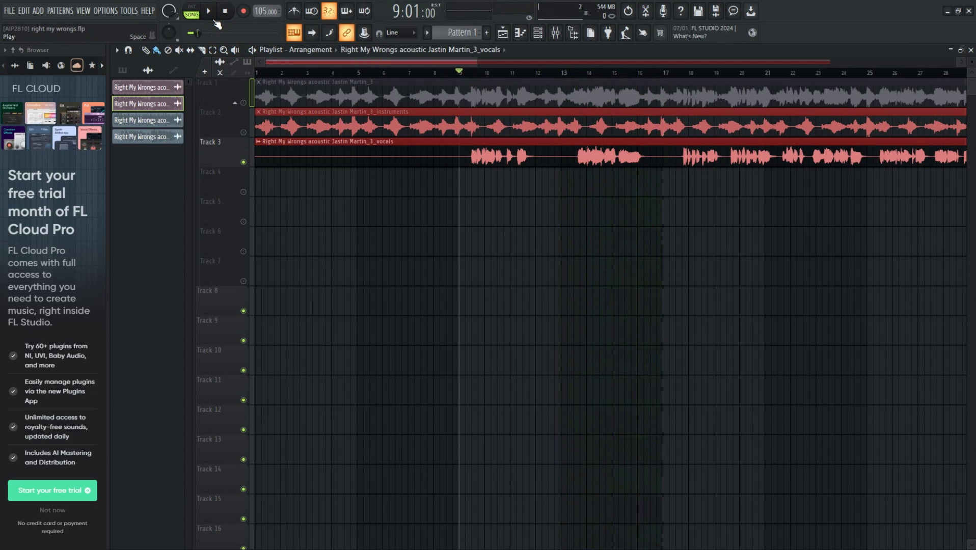
{"action": "left_click", "coordinate": [217, 22]}
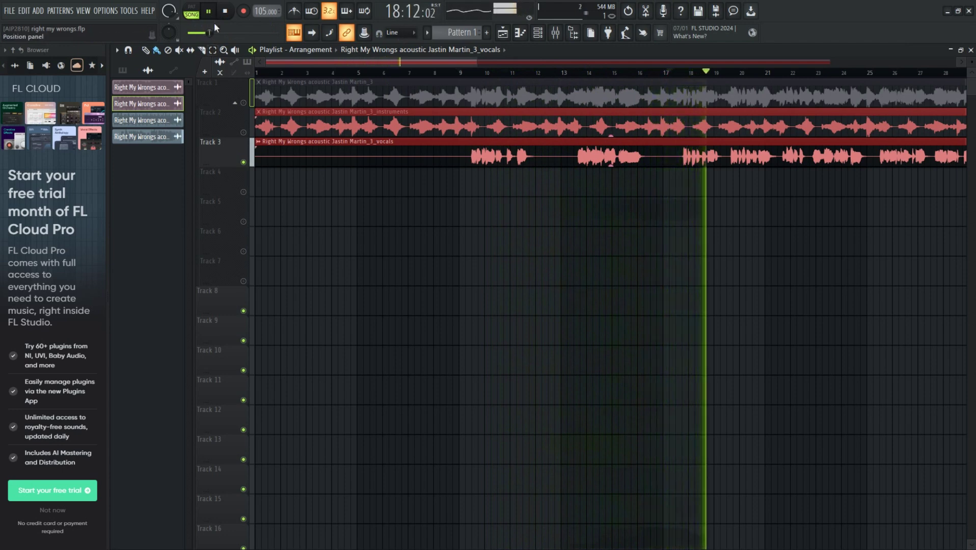
Unmute the instruments and briefly mute the vocals, leaving both stem tracks audible
{"action": "left_click", "coordinate": [243, 132]}
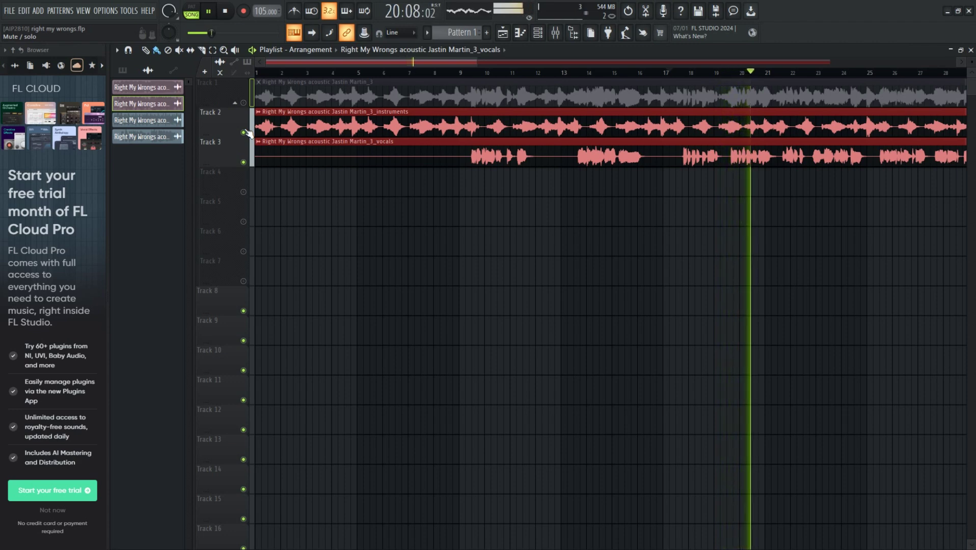
{"action": "left_click", "coordinate": [244, 163]}
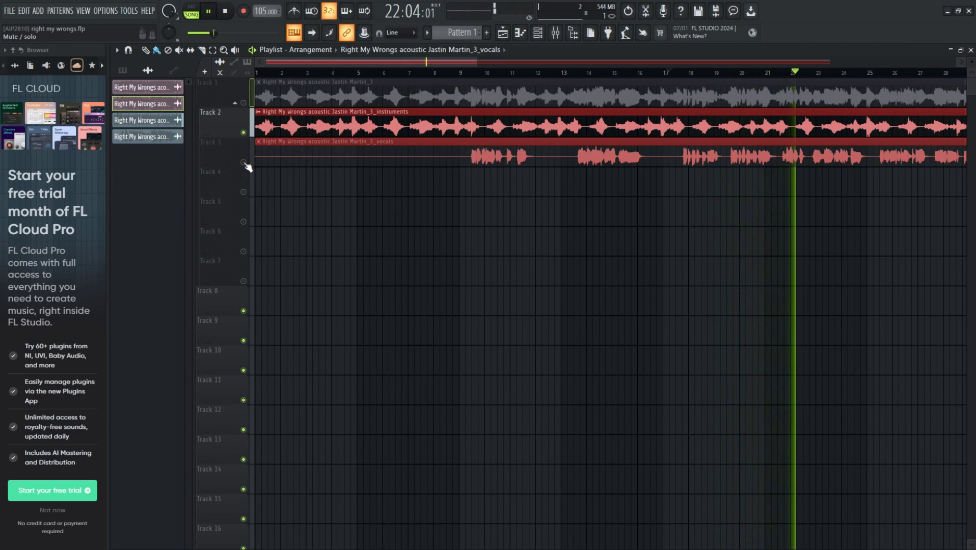
{"action": "left_click", "coordinate": [244, 163]}
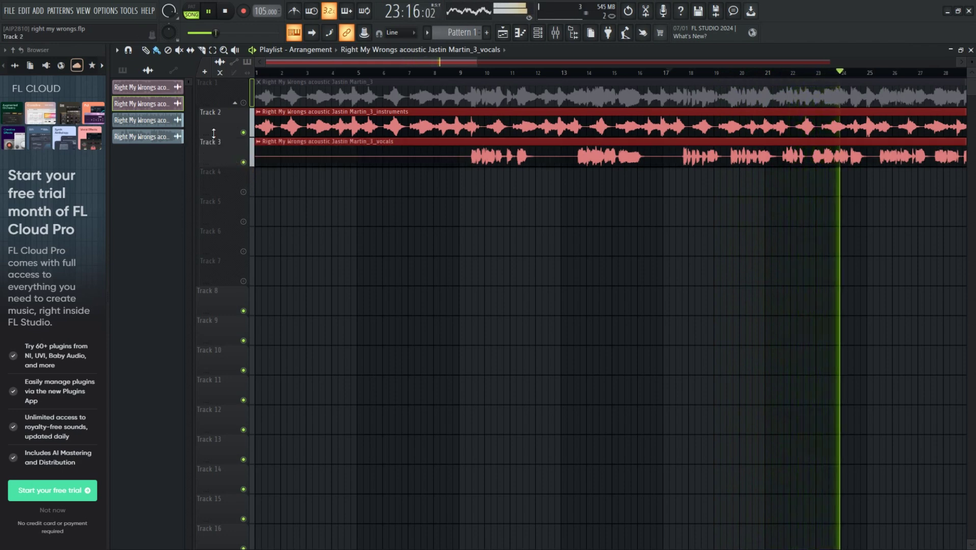
Stop playback and move the playhead back to bar 1 with Home
{"action": "left_click", "coordinate": [225, 12]}
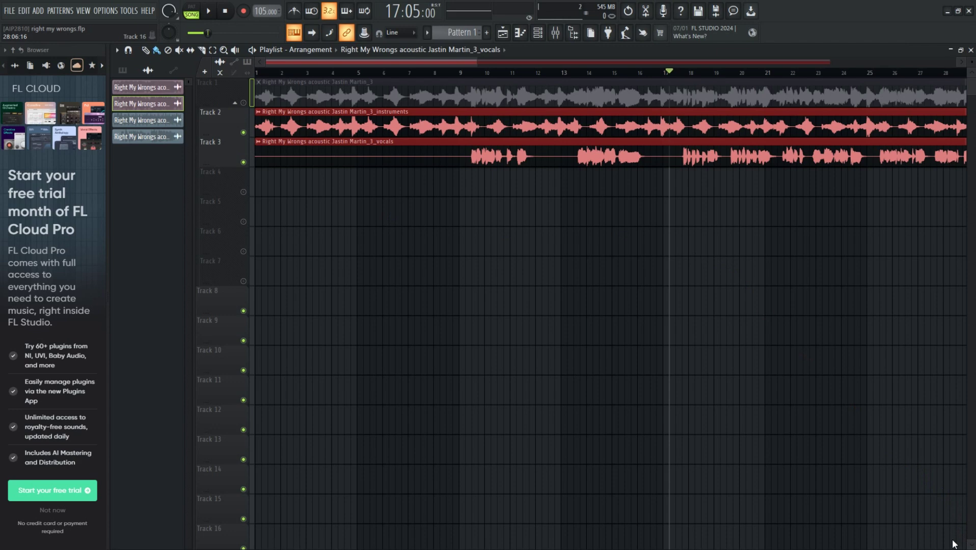
{"action": "key", "text": "Home"}
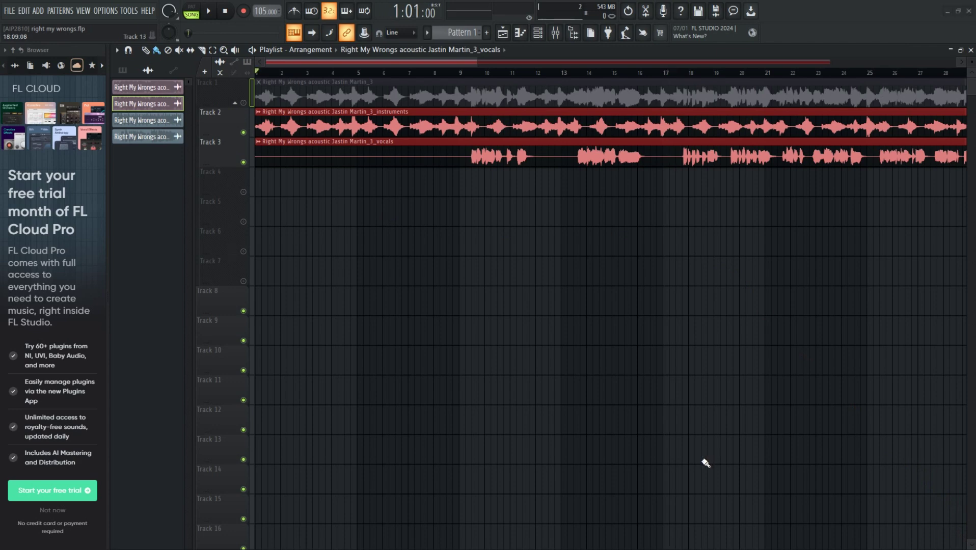